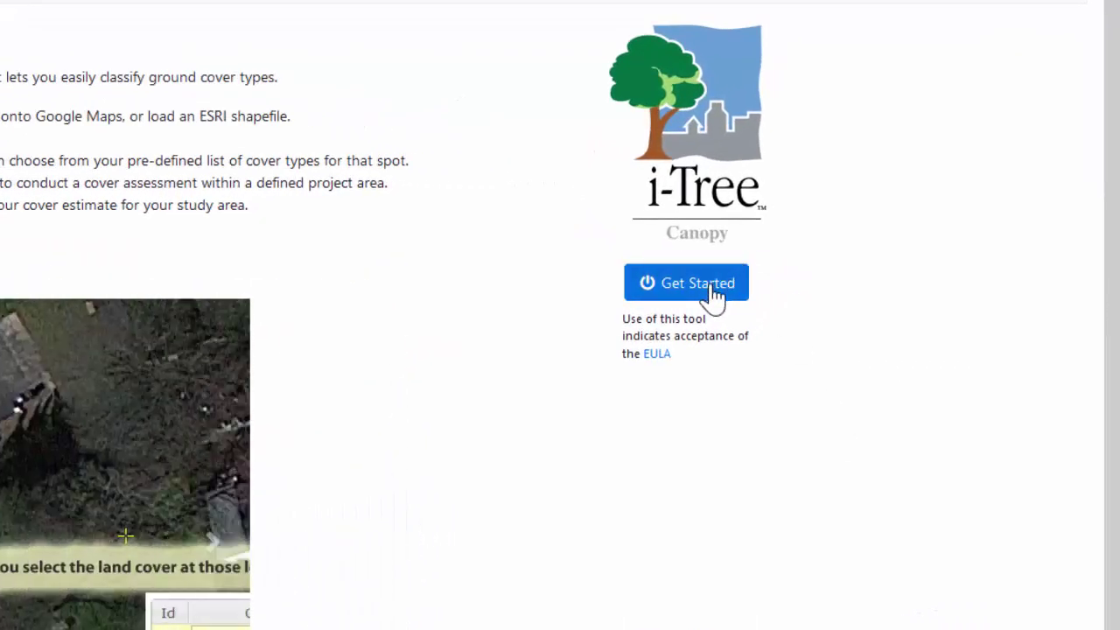
Open the canopy survey tool from the welcome page to view the Philadelphia project's map and survey points.
{"action": "left_click", "coordinate": [713, 295]}
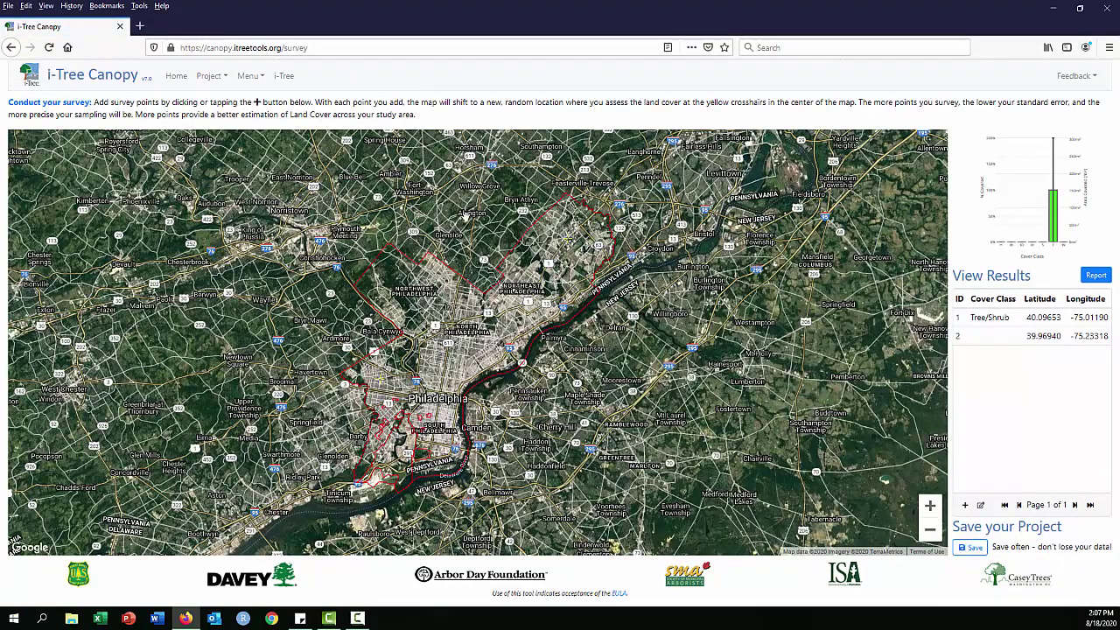
Discard the Philadelphia project using Project > File > New / Start Over and confirm.
{"action": "left_click", "coordinate": [209, 79]}
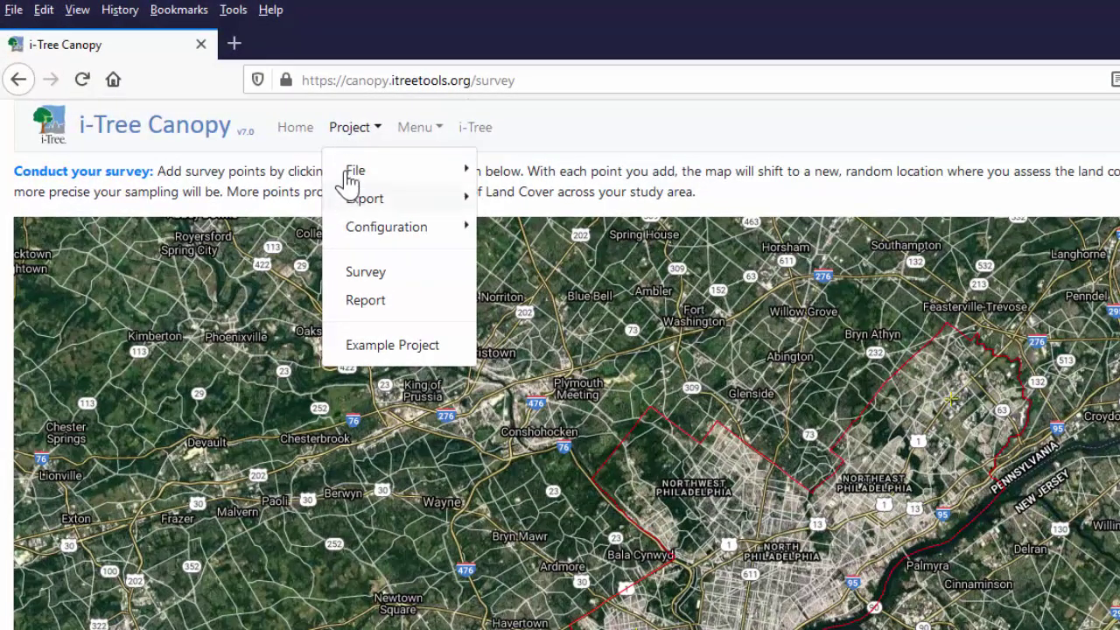
{"action": "left_click", "coordinate": [346, 180]}
{"action": "left_click", "coordinate": [577, 187]}
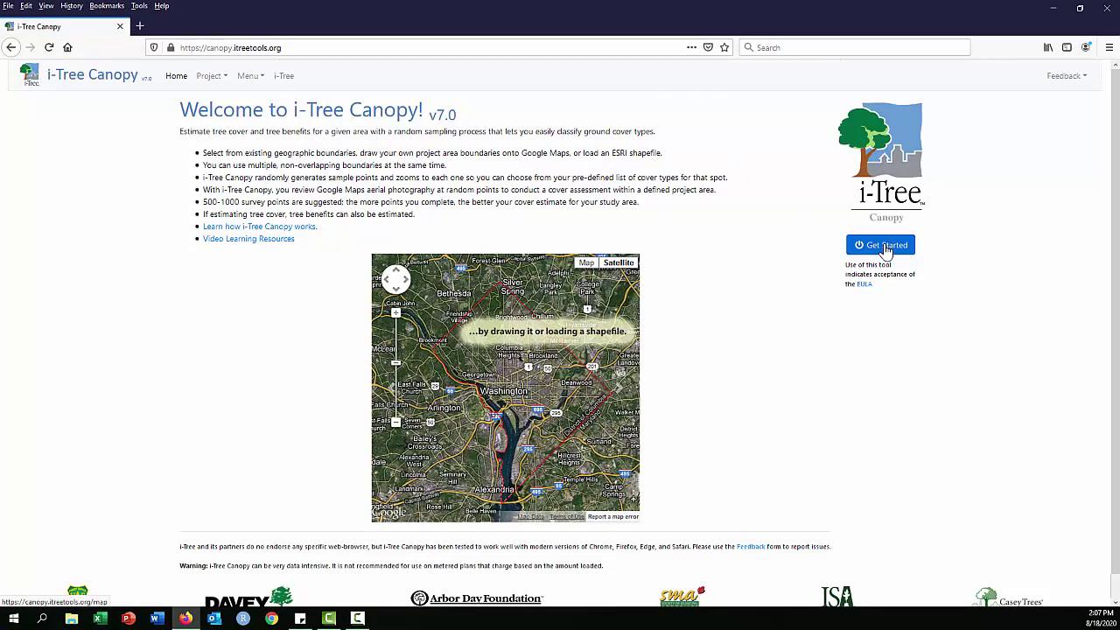
Begin defining a new project area and expand the US Boundaries layer list.
{"action": "left_click", "coordinate": [886, 249]}
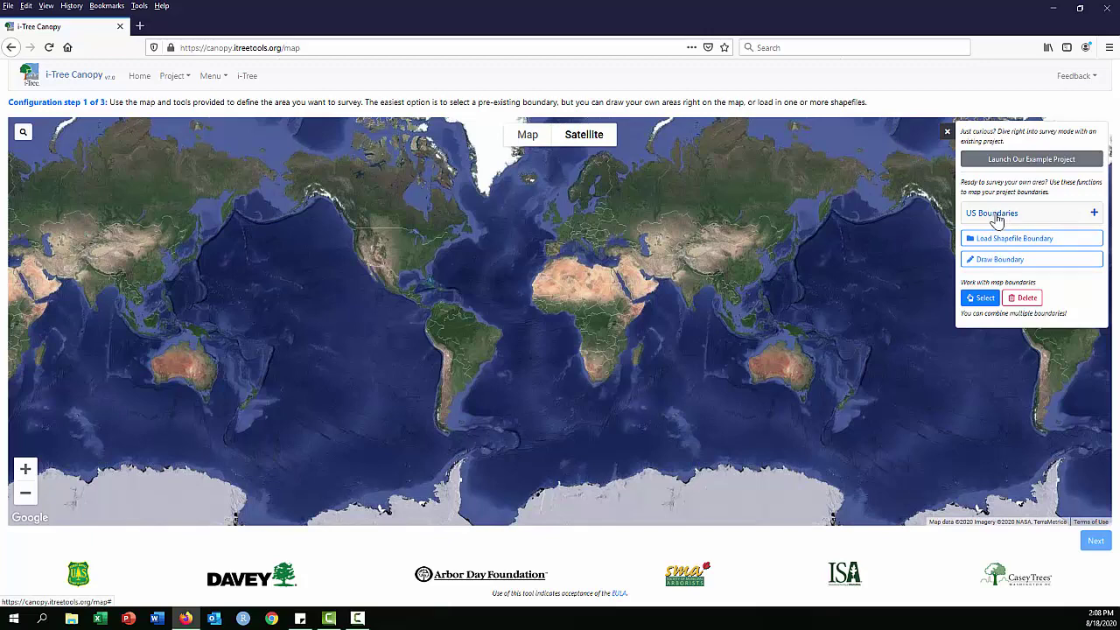
{"action": "left_click", "coordinate": [1094, 215]}
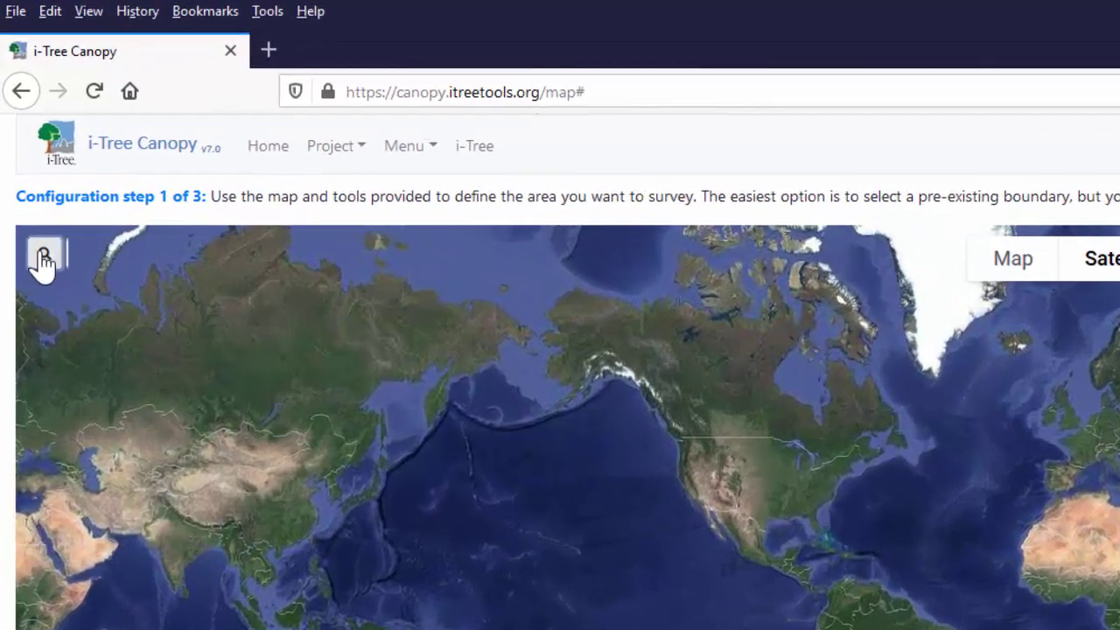
Search the map for 'Philadelphia, PA' to centre the satellite view there.
{"action": "left_click", "coordinate": [41, 259]}
{"action": "left_click", "coordinate": [137, 253]}
{"action": "type", "text": "Philadel"}
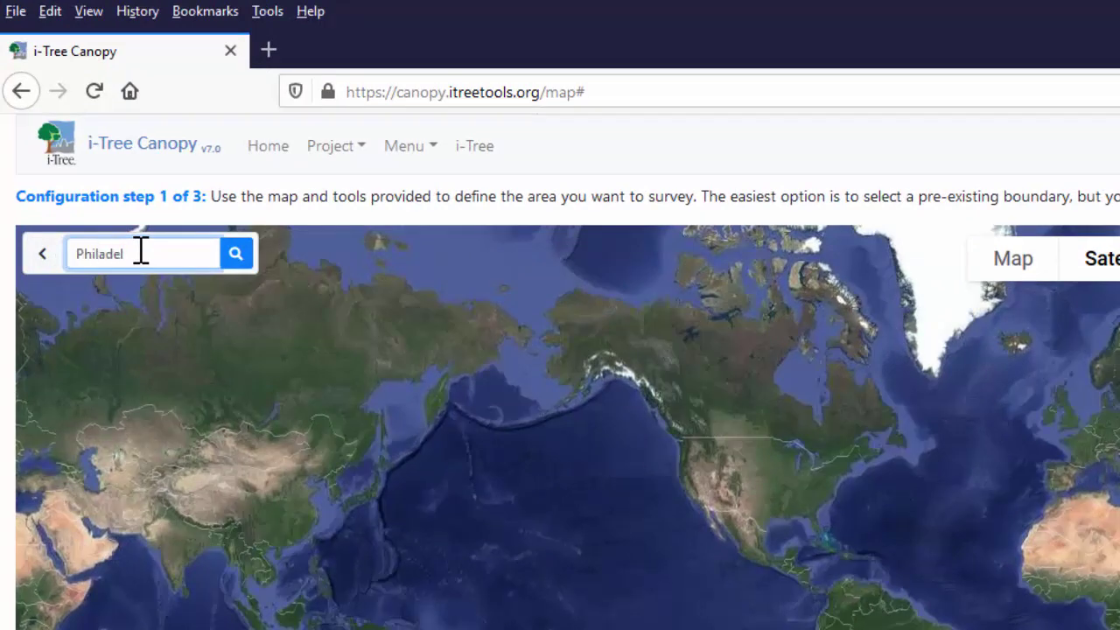
{"action": "type", "text": "phia, PA"}
{"action": "key", "text": "Return"}
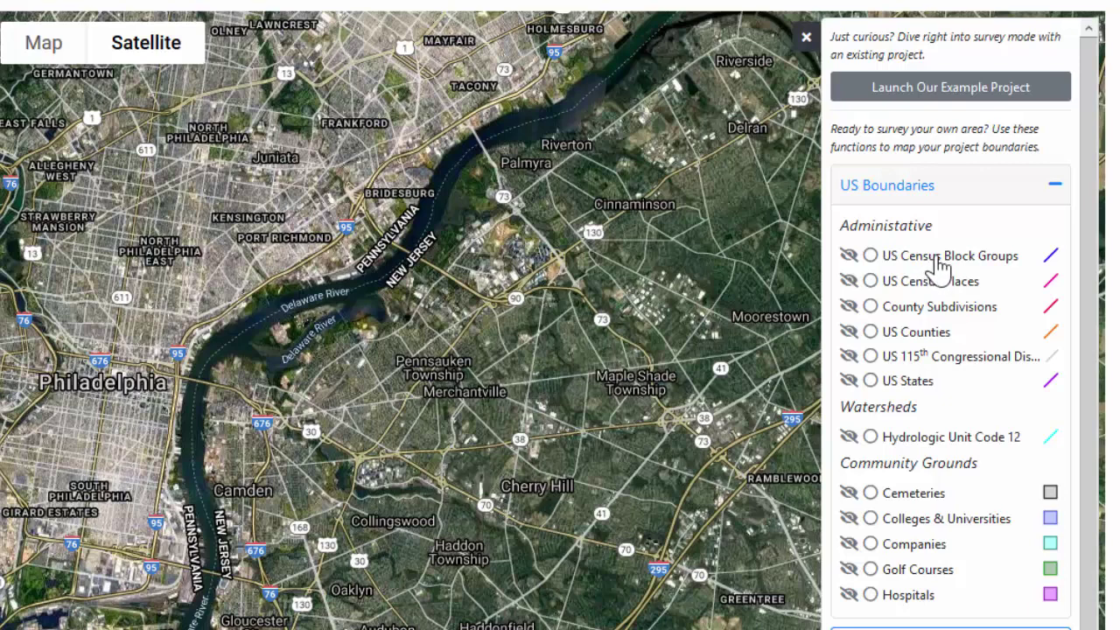
{"action": "left_click", "coordinate": [848, 256]}
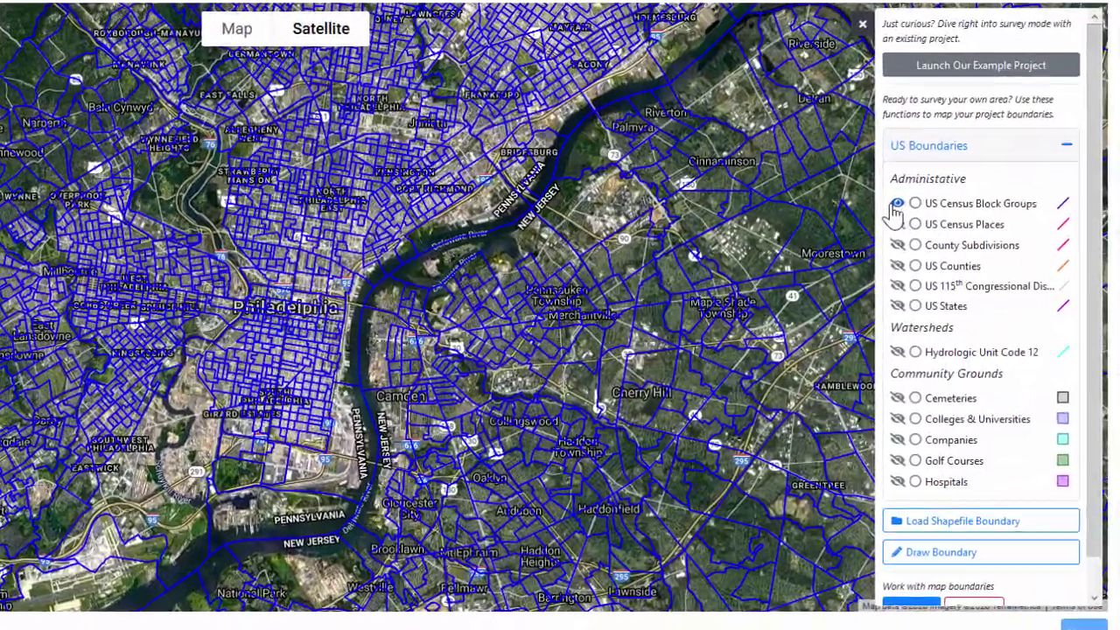
{"action": "left_click", "coordinate": [940, 231]}
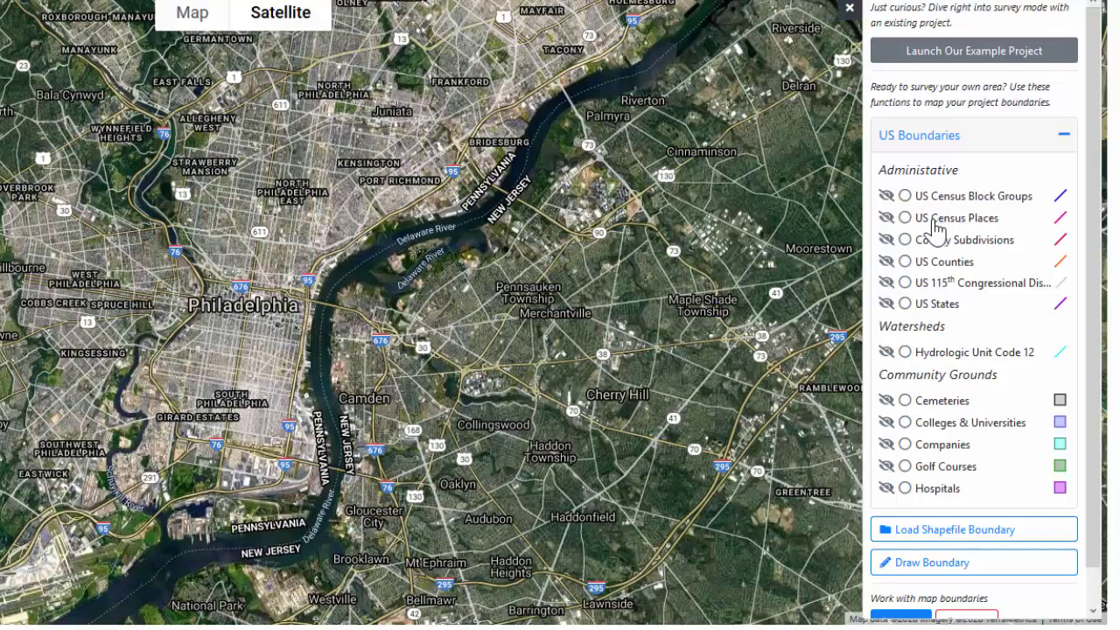
Show US Census Places outlines over Philadelphia and switch to Select mode for picking boundaries.
{"action": "left_click", "coordinate": [886, 218]}
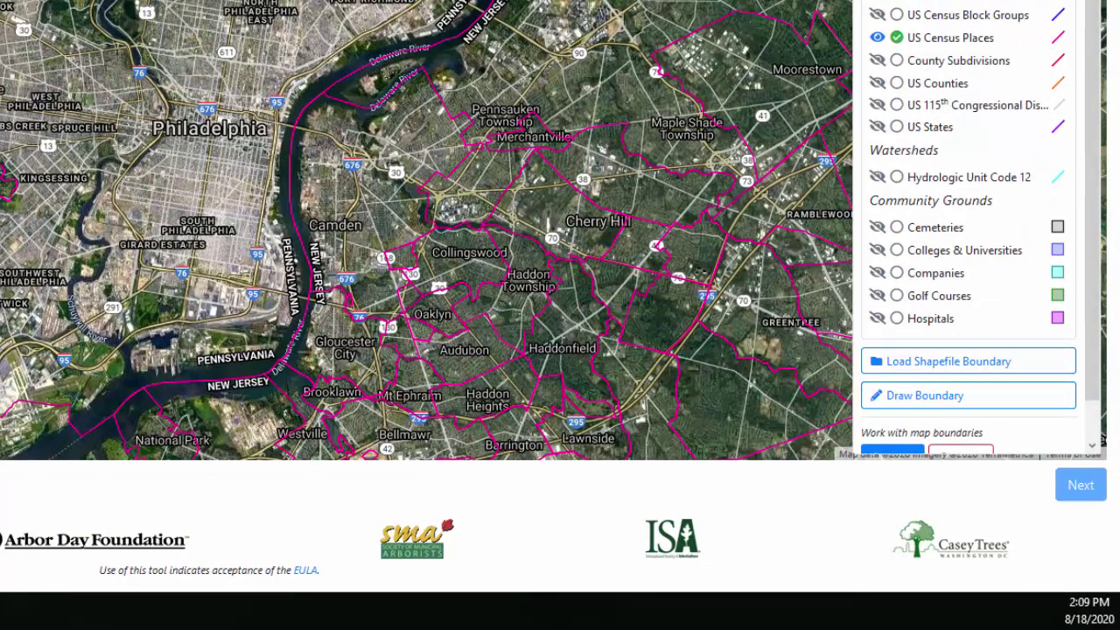
{"action": "scroll", "coordinate": [1093, 219], "scroll_direction": "down", "scroll_amount": 1}
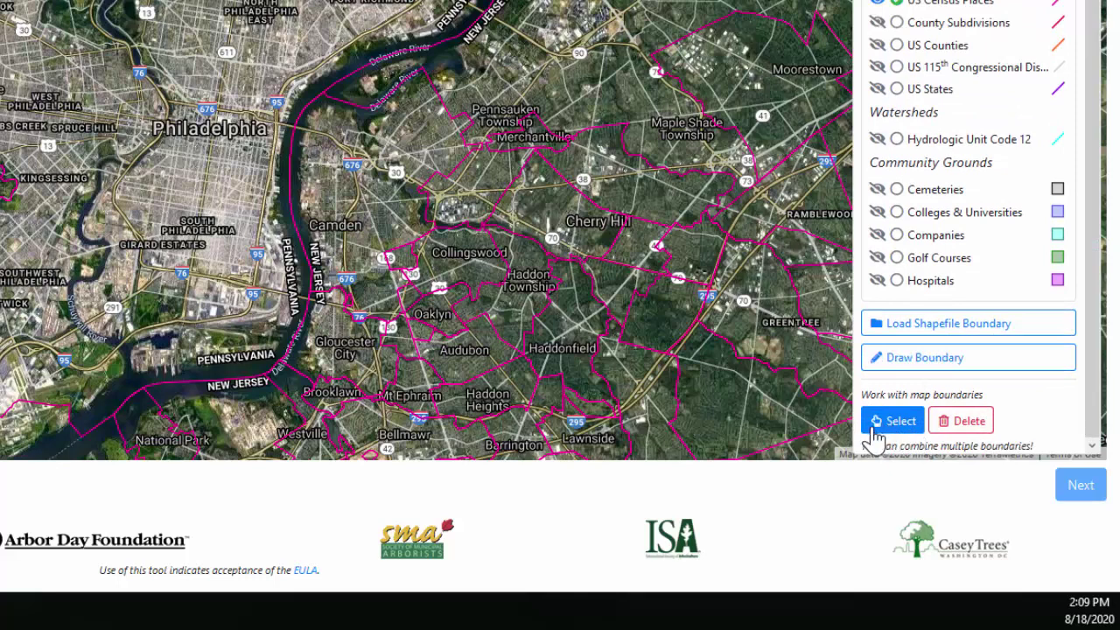
{"action": "left_click", "coordinate": [960, 422]}
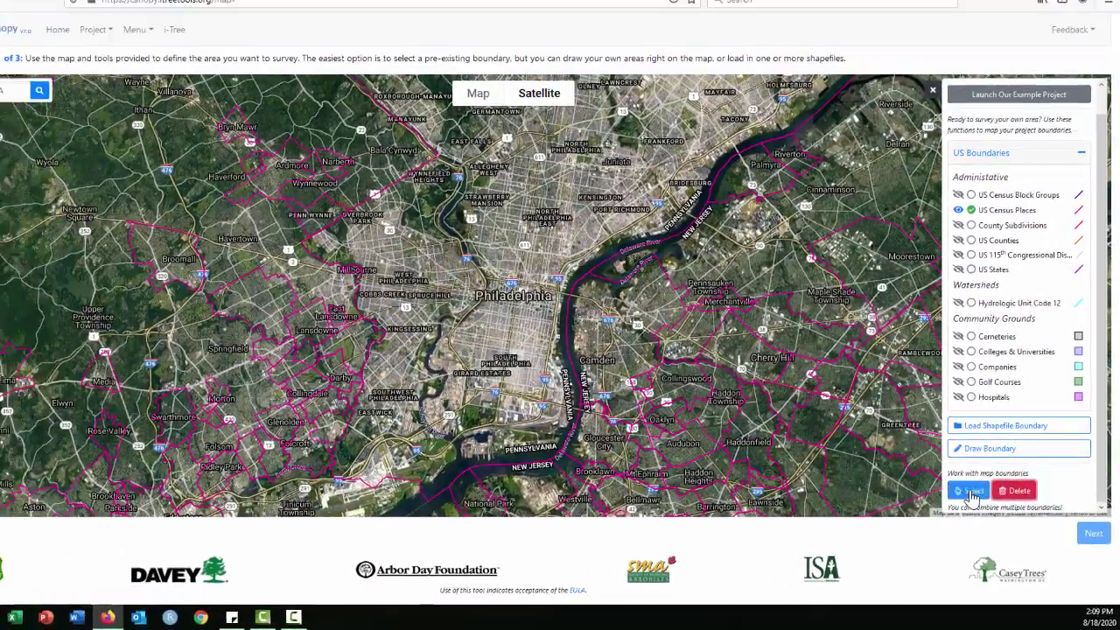
{"action": "left_click", "coordinate": [970, 492]}
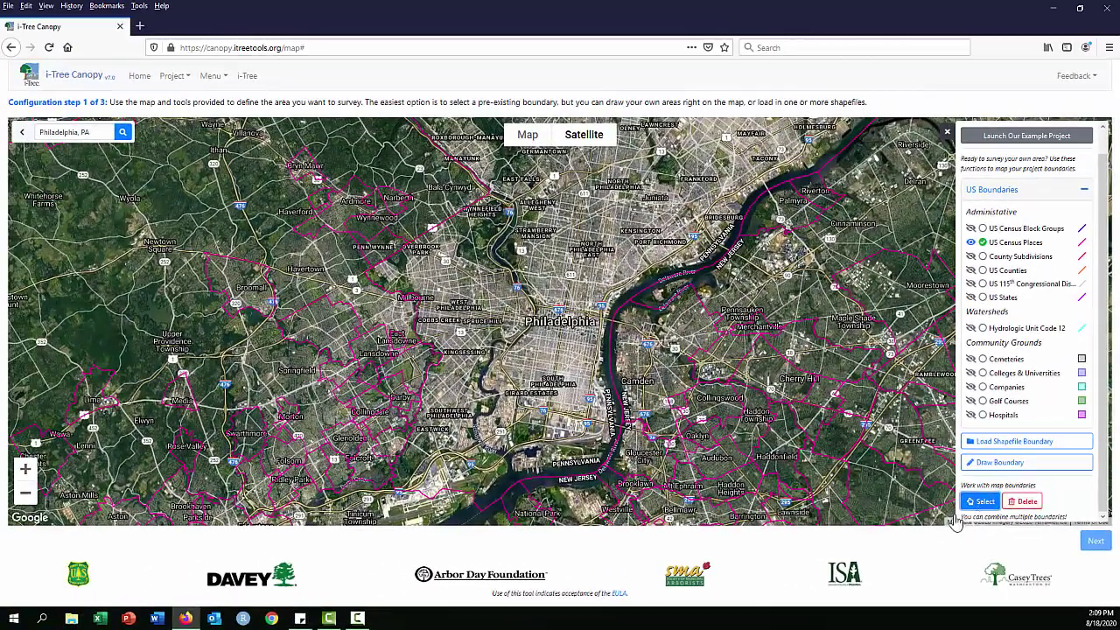
Select Philadelphia's census place boundary, zoom out one level and try proceeding.
{"action": "left_click", "coordinate": [547, 284]}
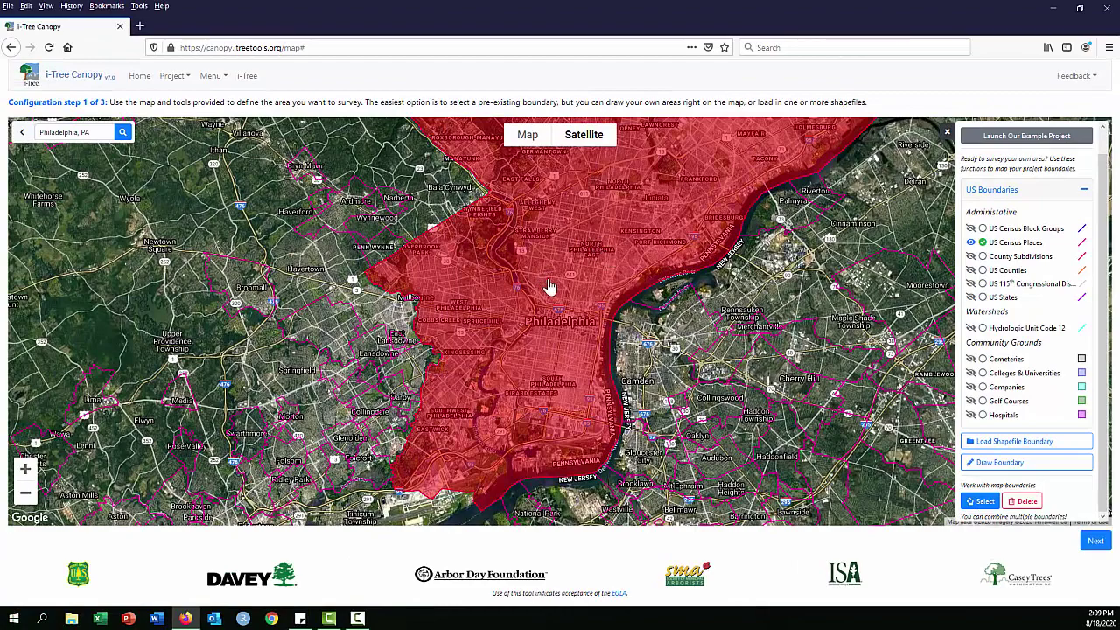
{"action": "left_click", "coordinate": [26, 496]}
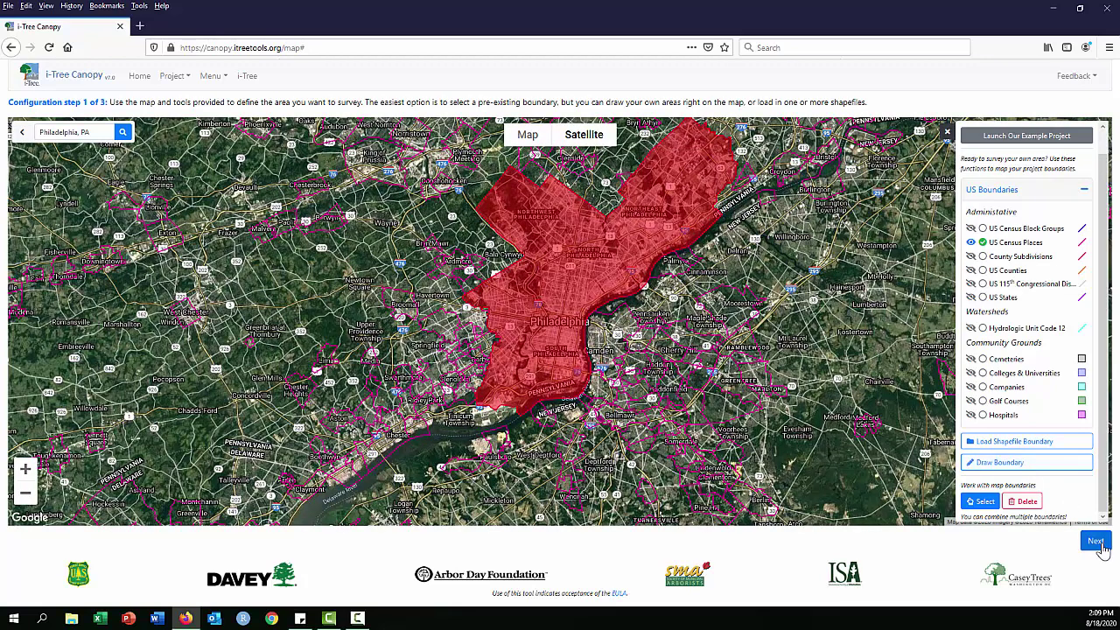
{"action": "left_click", "coordinate": [1093, 542]}
Add the small Ardmore and Bryn Mawr boundaries to the selection, then switch to Delete mode.
{"action": "left_click", "coordinate": [981, 502]}
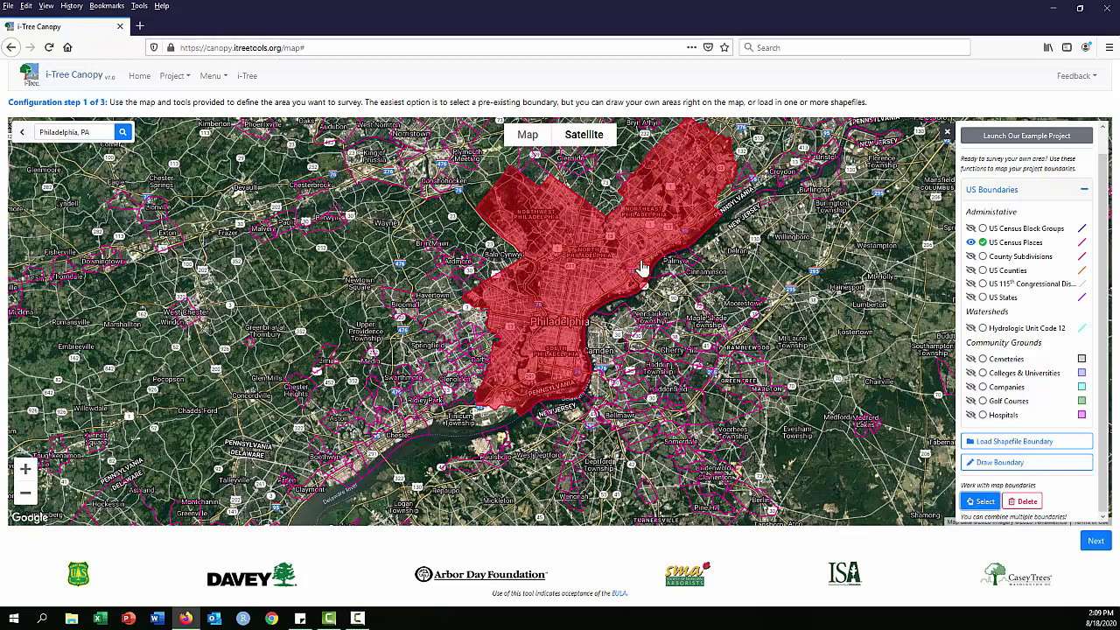
{"action": "left_click", "coordinate": [474, 262]}
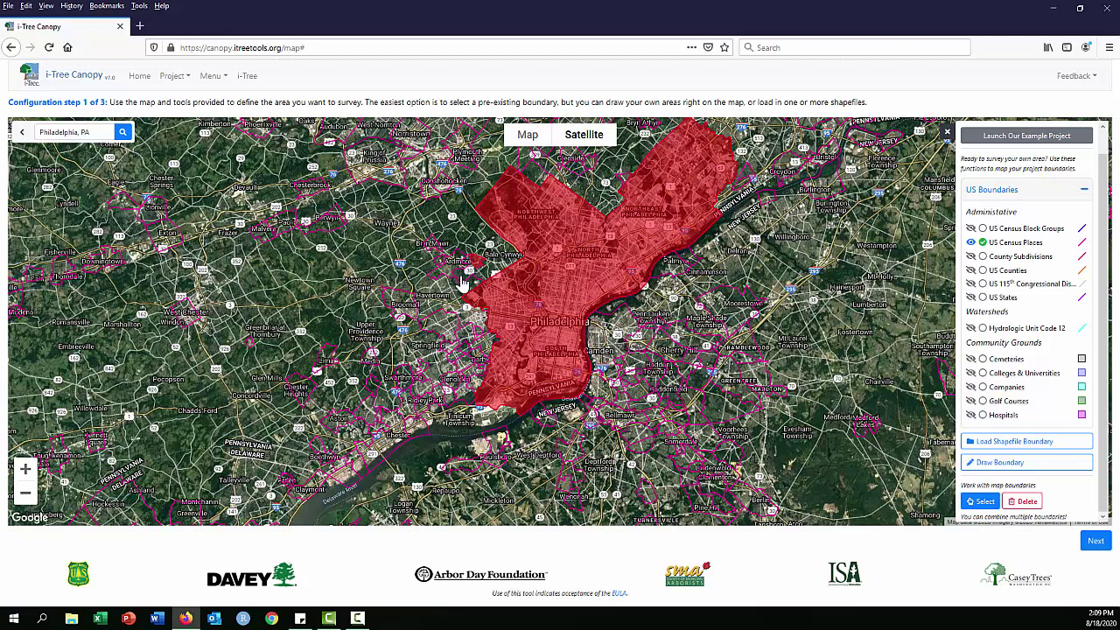
{"action": "left_click", "coordinate": [425, 251]}
{"action": "left_click", "coordinate": [1028, 501]}
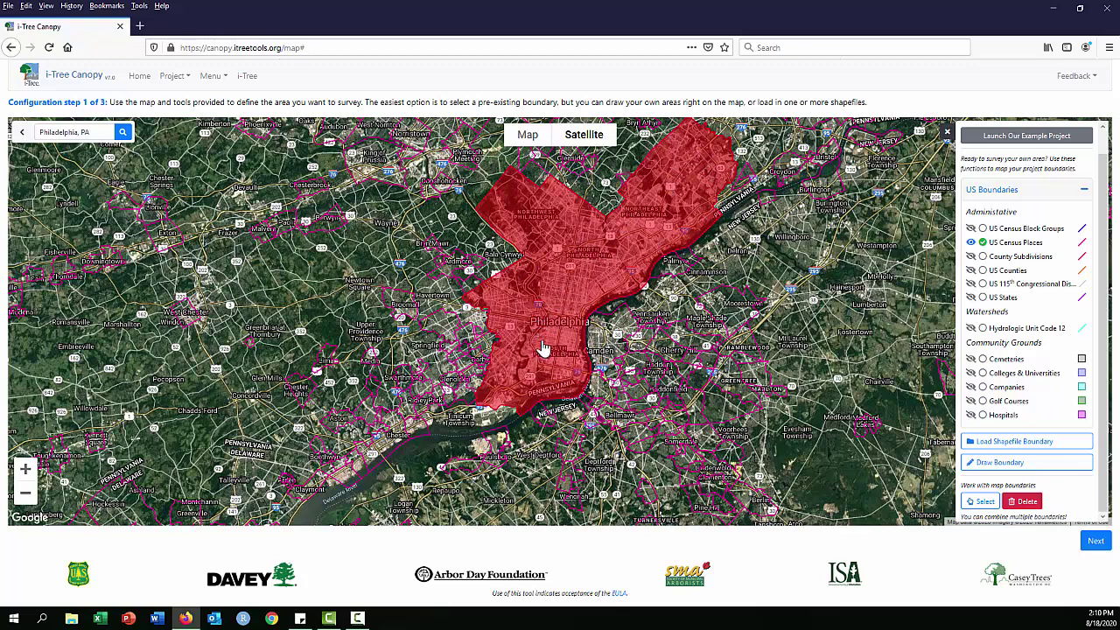
Hide the Census Places, County Subdivisions and Hydrologic Unit Code 12 outlines, then continue to the next configuration step.
{"action": "left_click", "coordinate": [970, 243]}
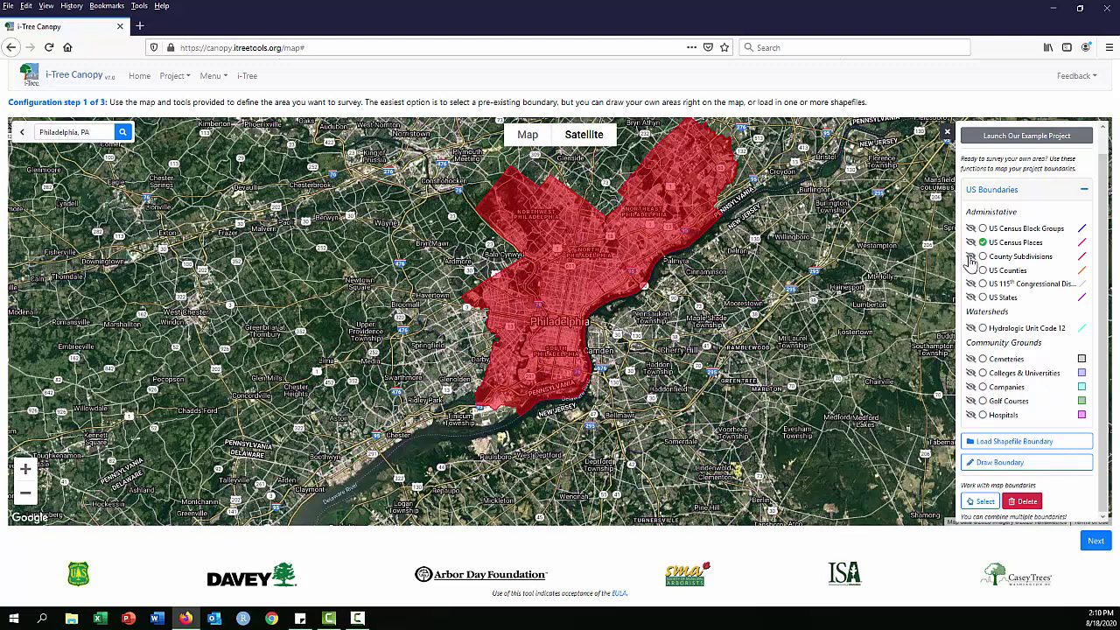
{"action": "left_click", "coordinate": [971, 257]}
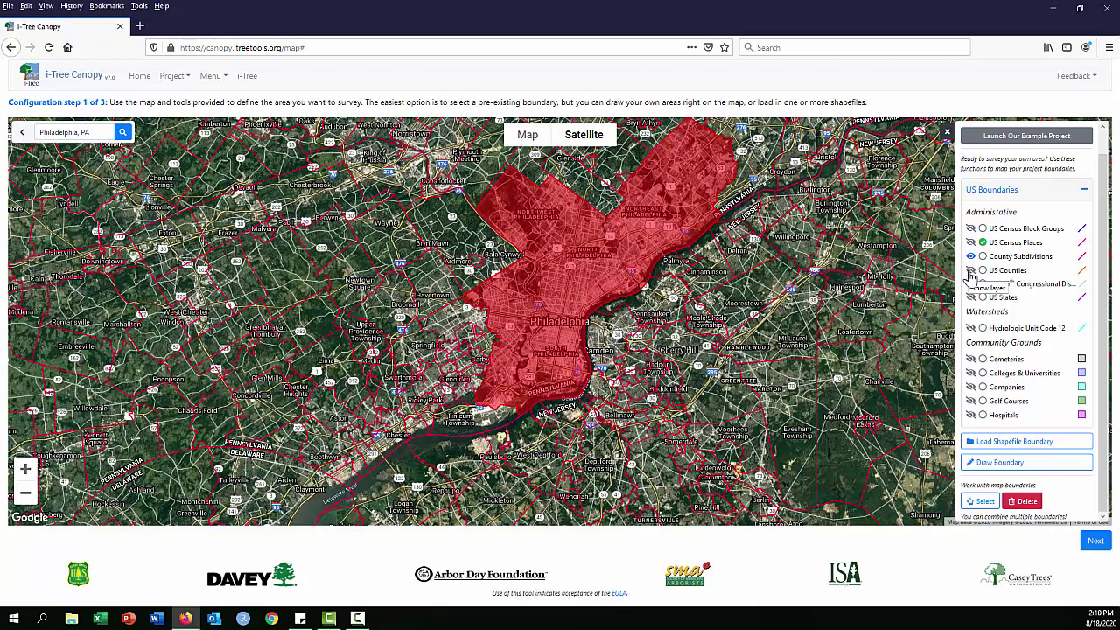
{"action": "left_click", "coordinate": [971, 257]}
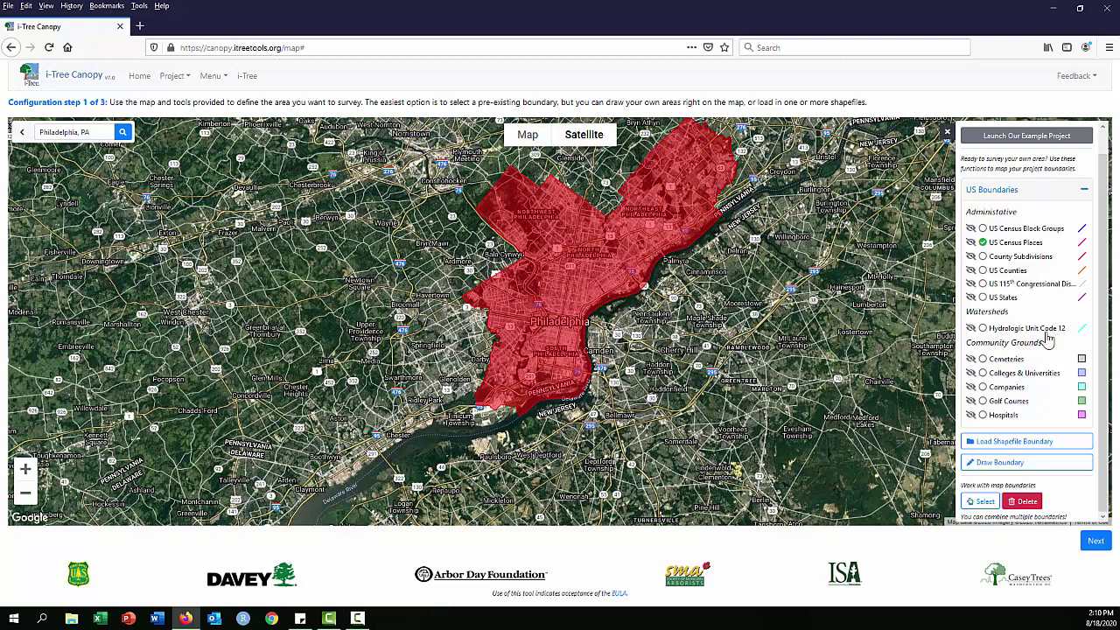
{"action": "left_click", "coordinate": [982, 329]}
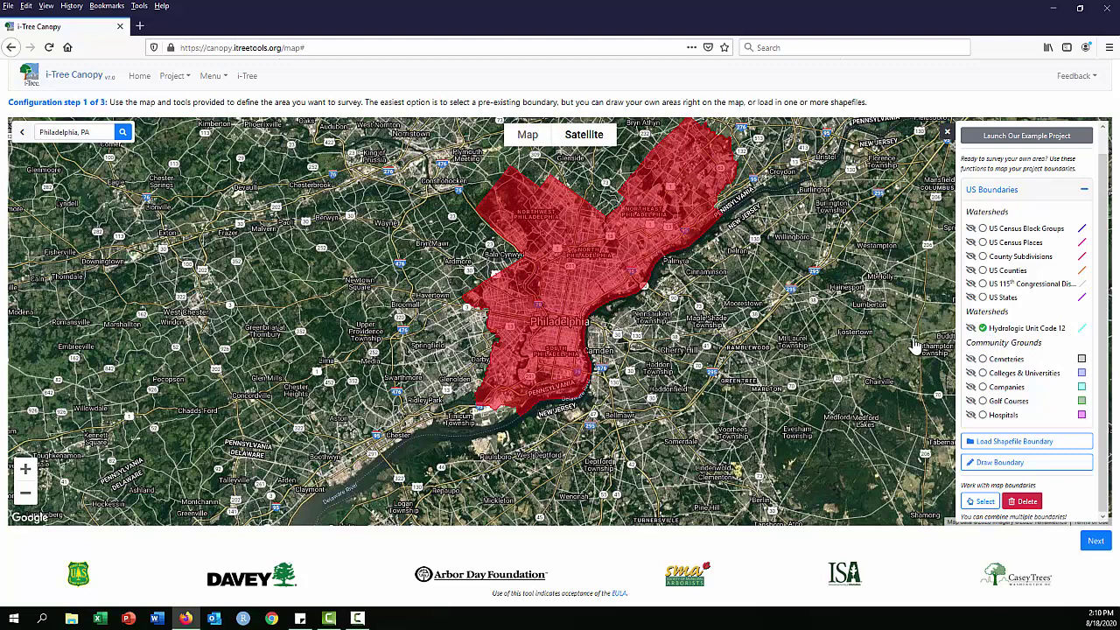
{"action": "left_click", "coordinate": [971, 329]}
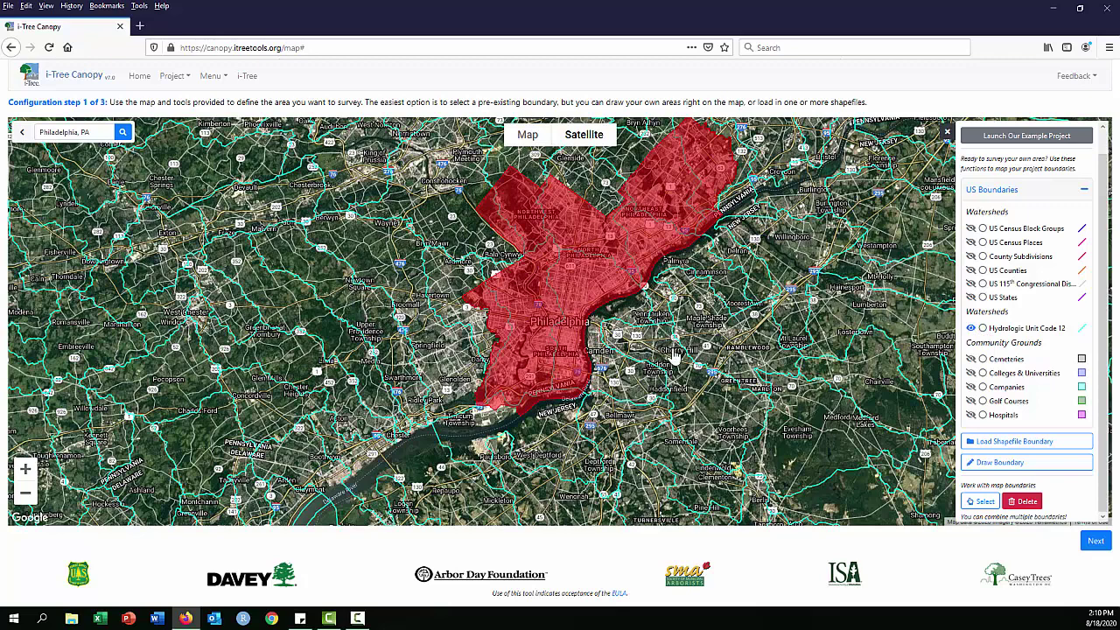
{"action": "left_click", "coordinate": [970, 330]}
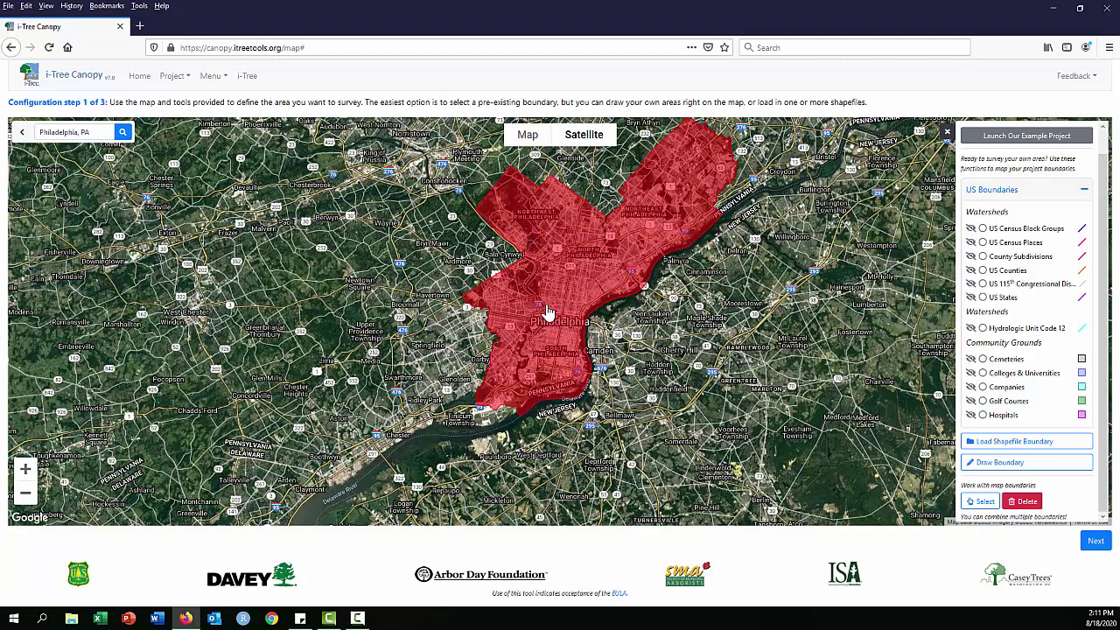
{"action": "left_click", "coordinate": [1096, 542]}
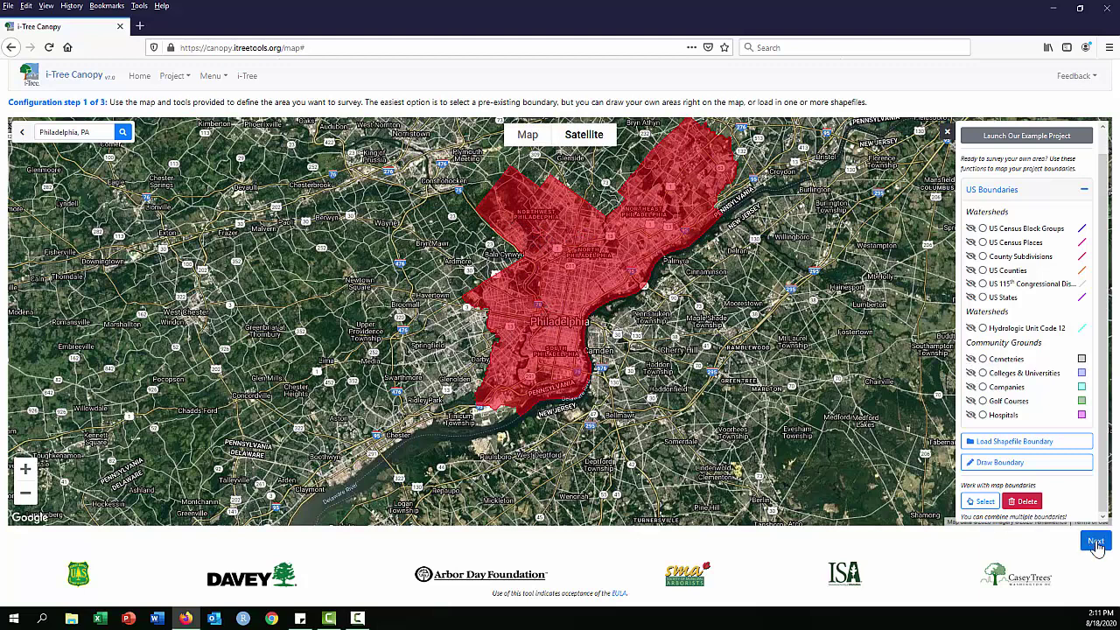